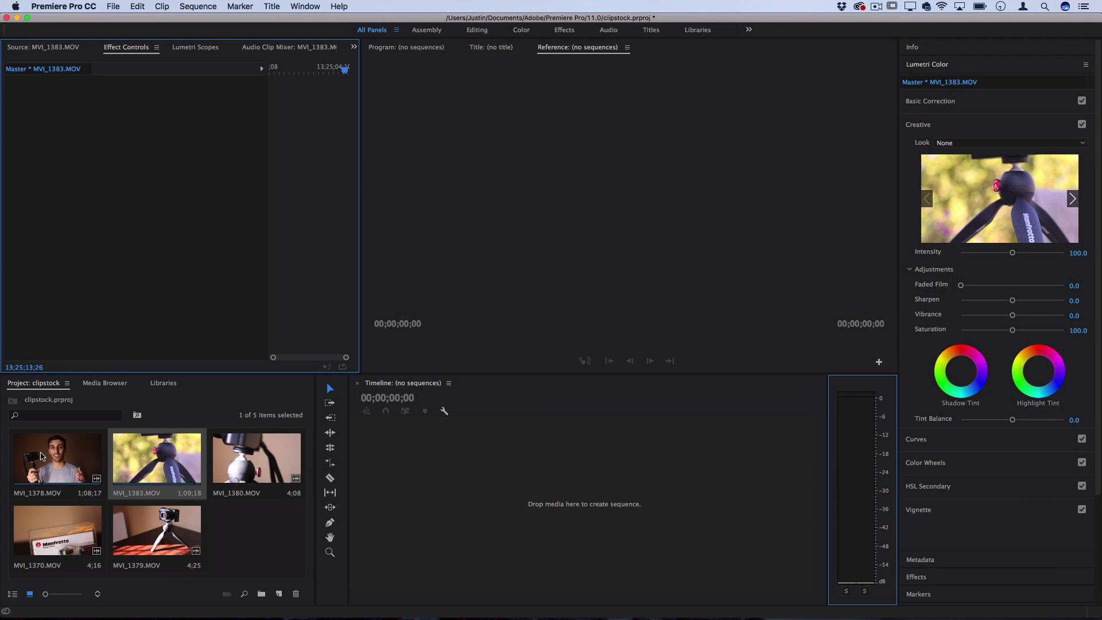
- Create the MVI_1378 sequence from MVI_1378.MOV, then preview the MVI_1383 and MVI_1379 clips
left_click_drag(46, 458, 390, 496)
left_click(578, 413)
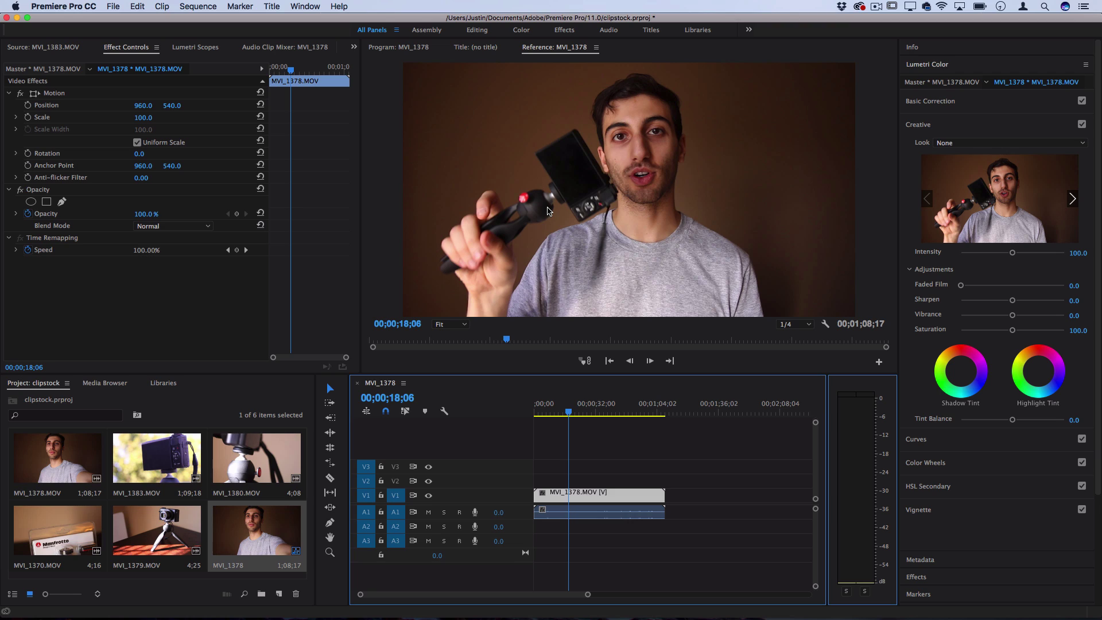
left_click(141, 448)
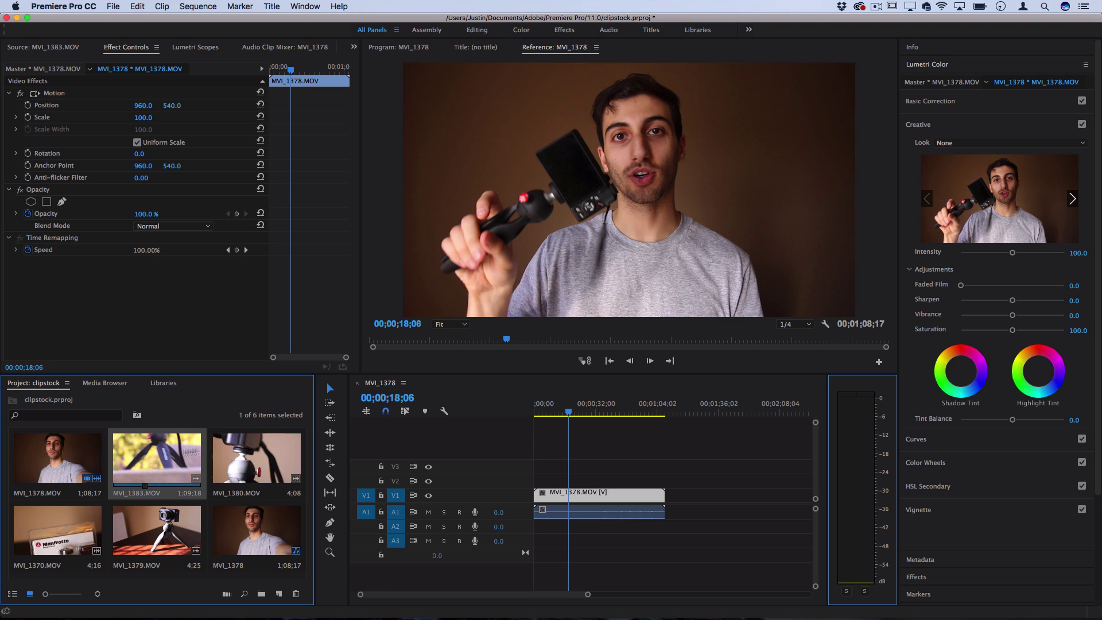
left_click(148, 538)
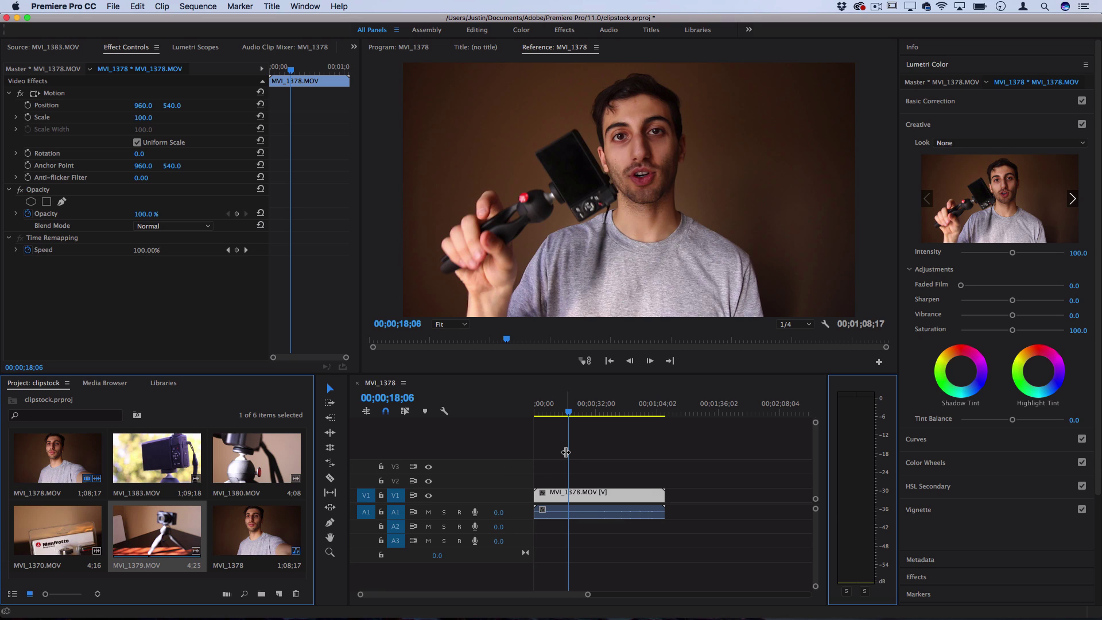
- Layer the MVI_1379.MOV tripod cutaway on V2 above the talking head and check it
left_click_drag(143, 535, 571, 479)
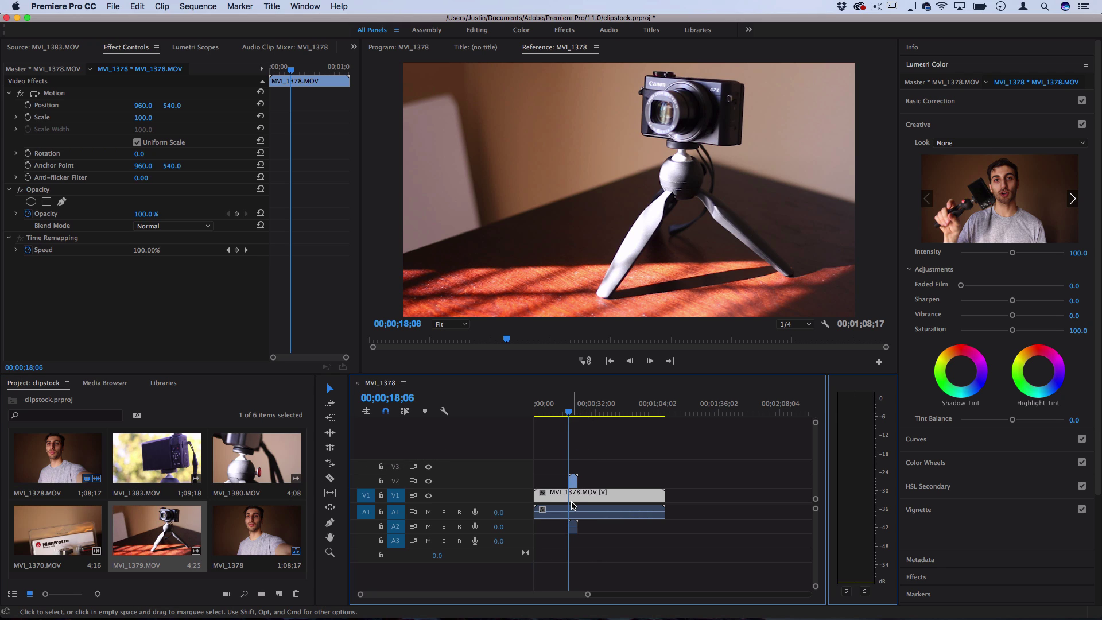
key("=")
key("=")
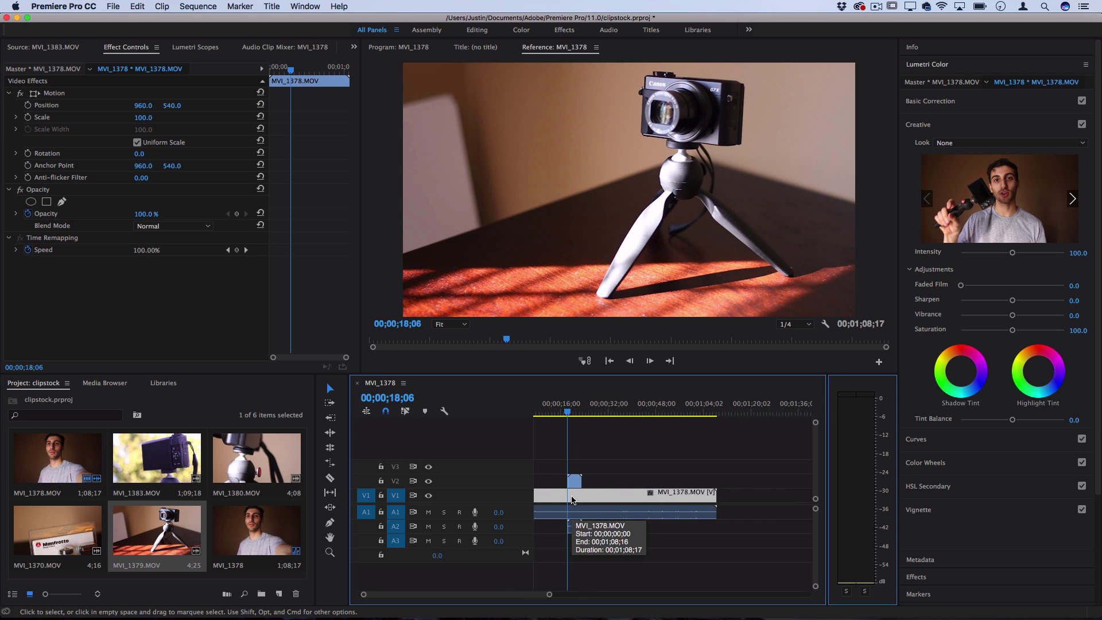
key("shift+Left")
key("shift+Left")
key("shift+Left")
key("shift+Left")
key("shift+Left")
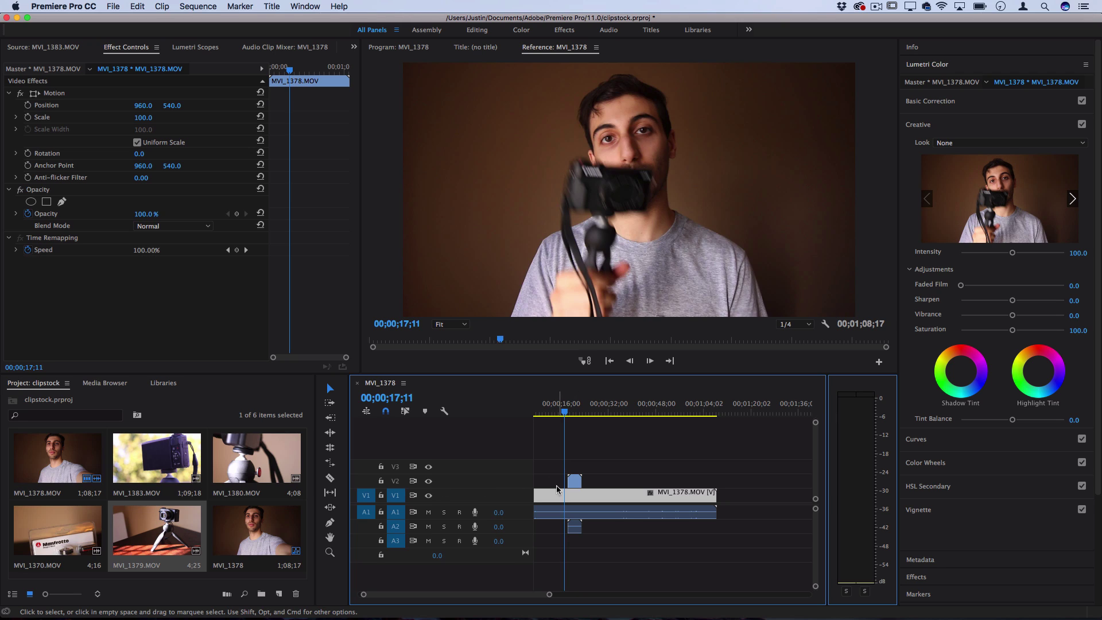
key("shift+Right")
key("shift+Right")
key("shift+Right")
key("shift+Right")
key("shift+Right")
key("shift+Right")
key("shift+Right")
key("shift+Right")
key("shift+Right")
key("shift+Right")
key("shift+Right")
key("shift+Right")
key("shift+Right")
key("shift+Right")
key("shift+Right")
key("shift+Right")
key("shift+Right")
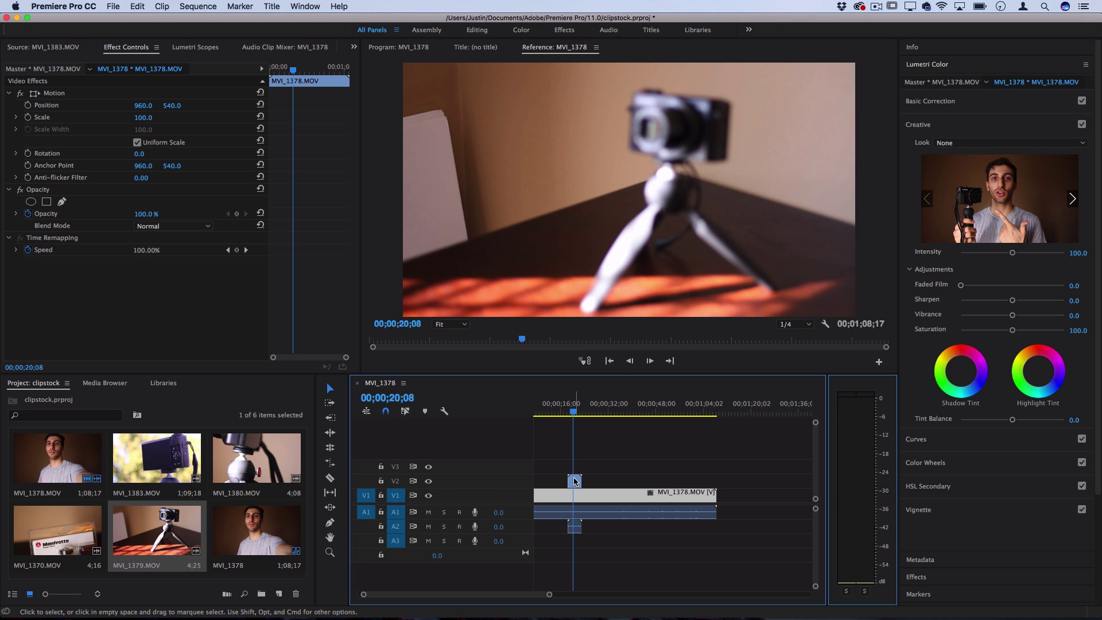
left_click(575, 482)
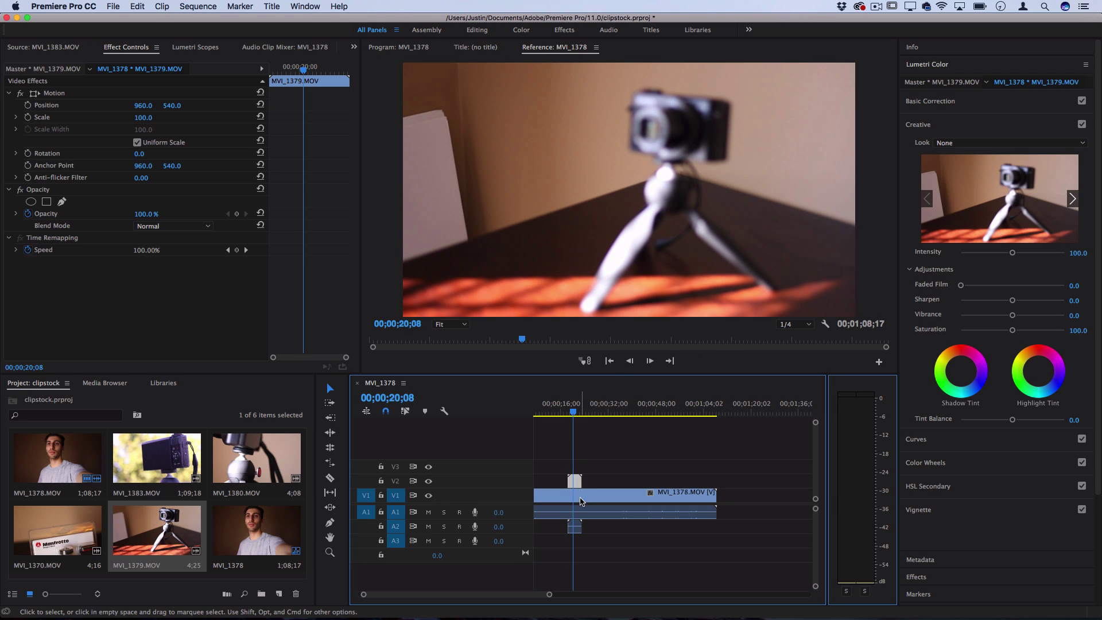
double_click(580, 500)
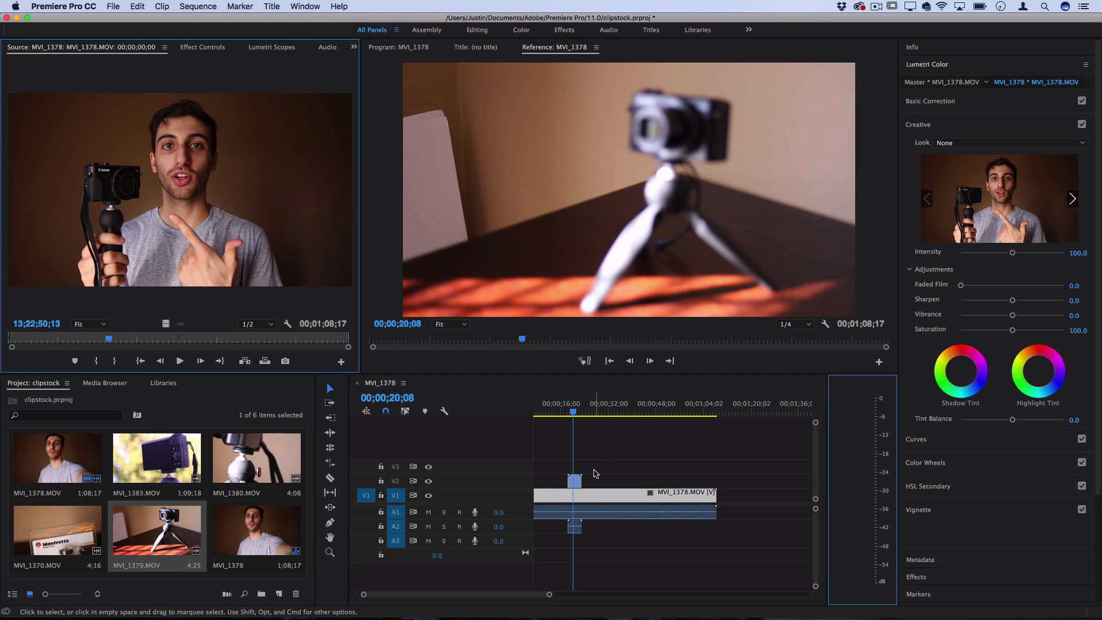
left_click(572, 513)
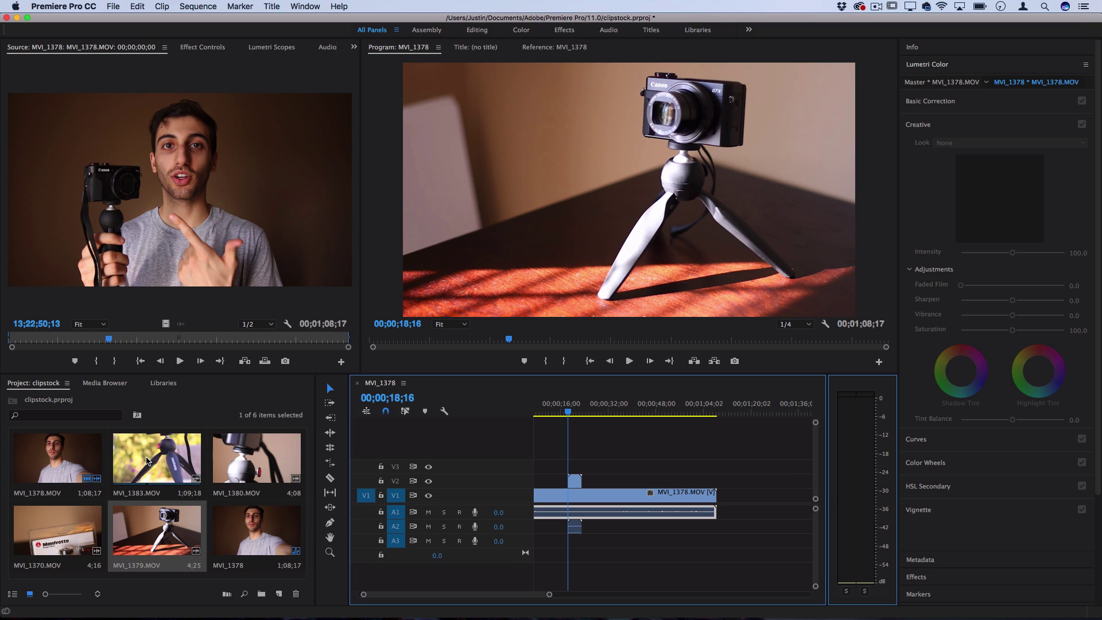
- Place MVI_1383.MOV on V2 near 26 seconds and scrub through its footage
left_click(163, 465)
left_click_drag(373, 462, 645, 472)
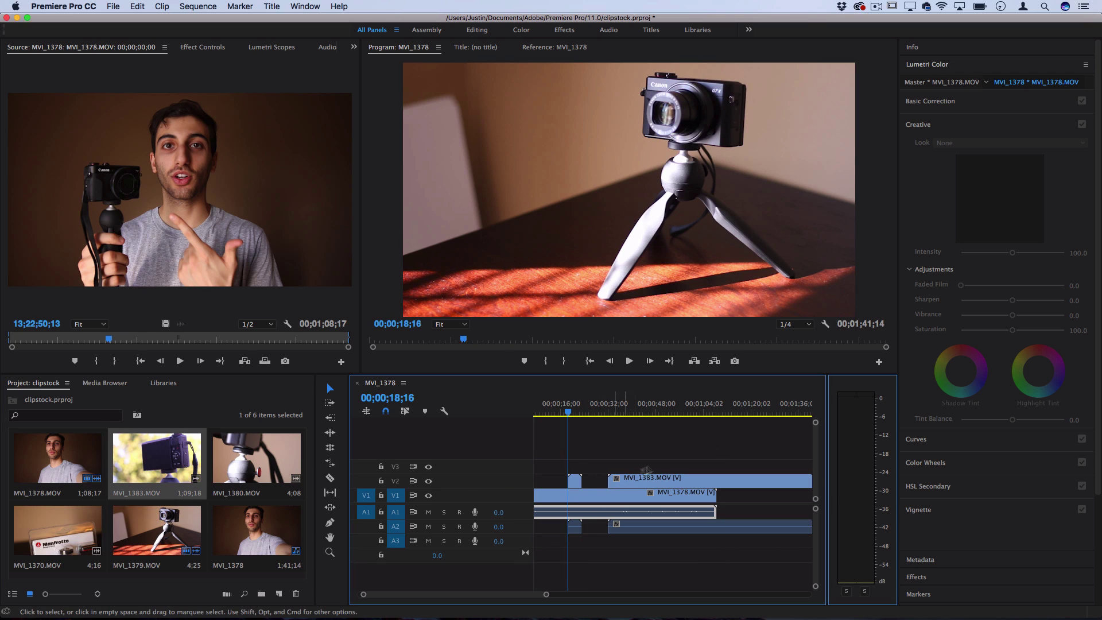
double_click(157, 458)
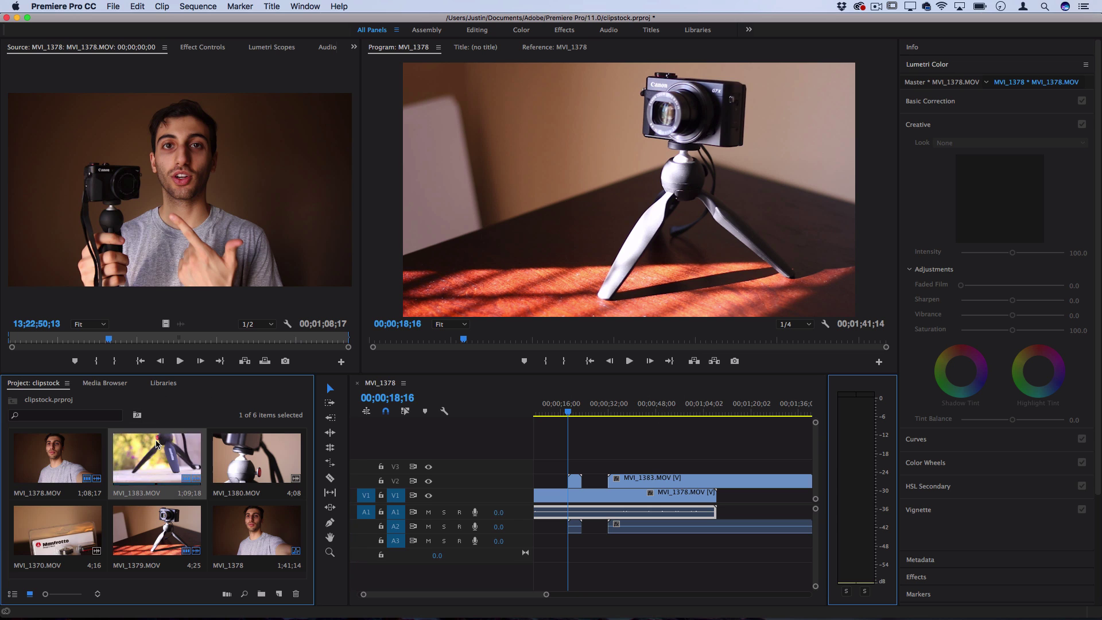
left_click_drag(189, 344, 216, 349)
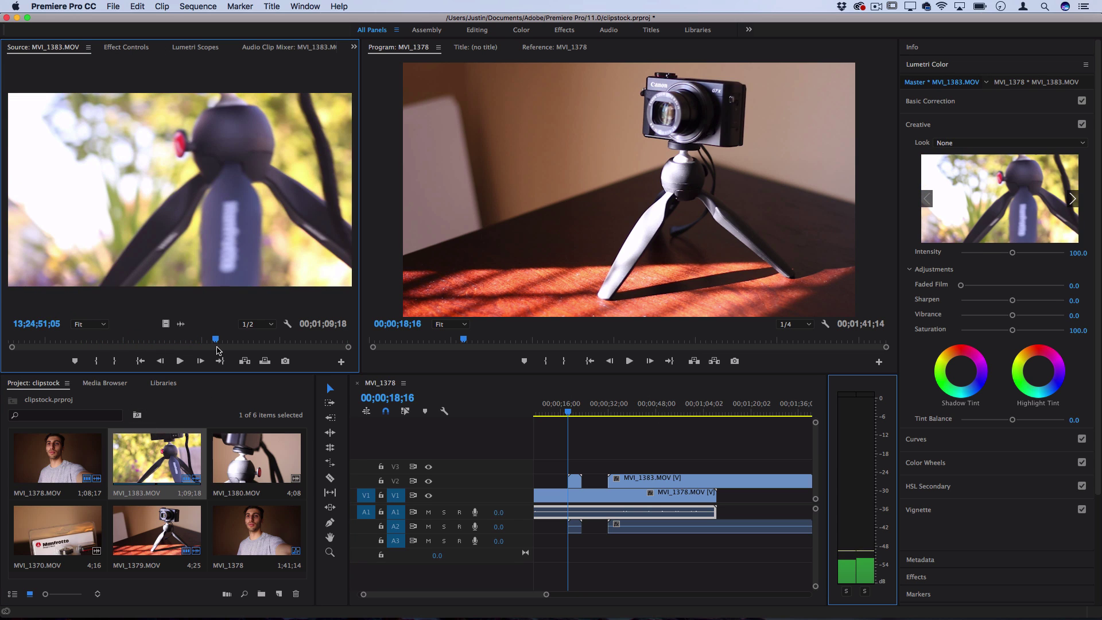
- Trim the end of the MVI_1383 clip shorter and delete its A2 audio
key("minus")
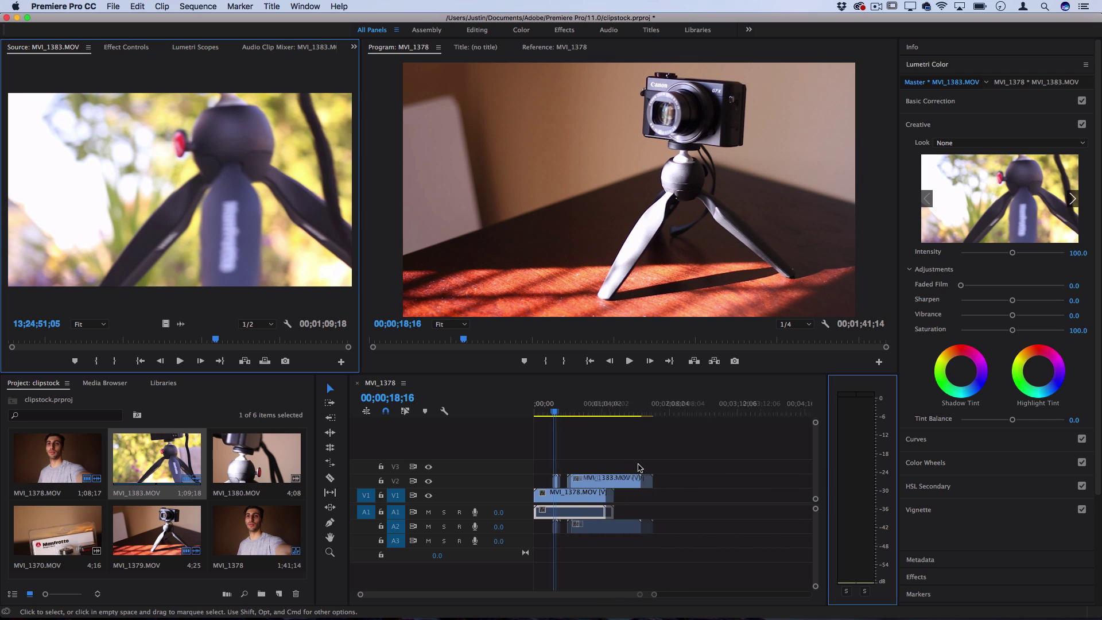
left_click_drag(630, 478, 568, 477)
key("equal")
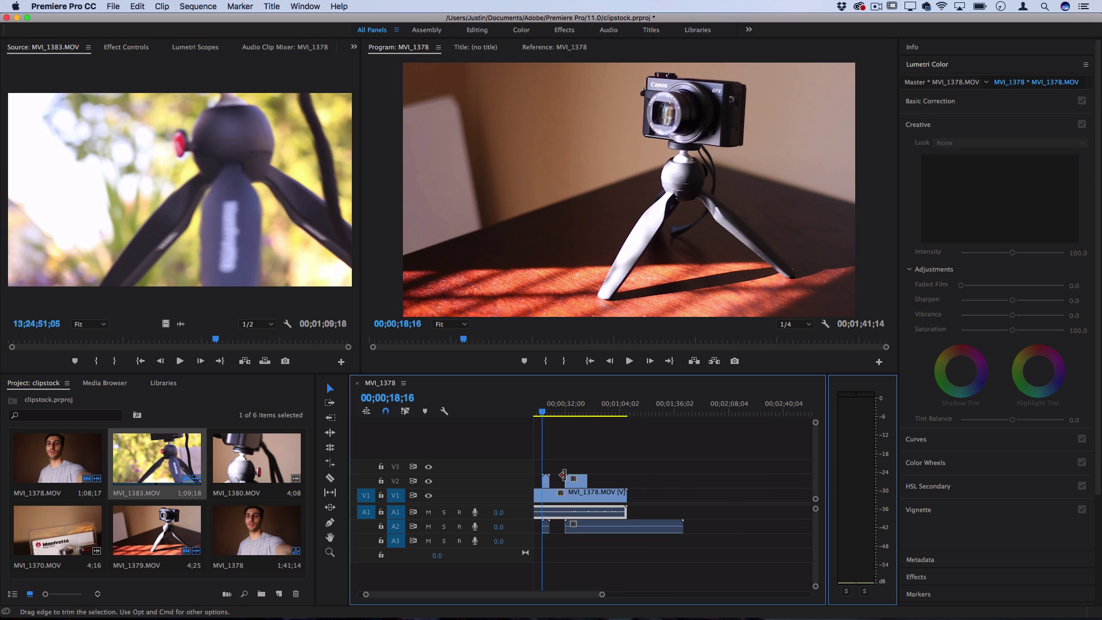
left_click(596, 529)
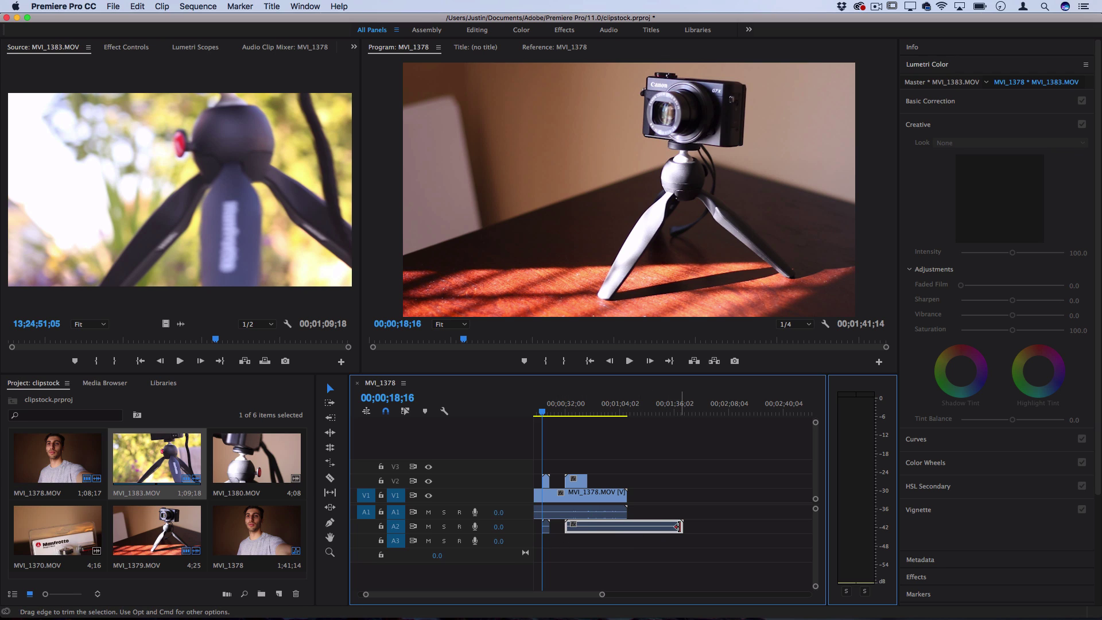
left_click(573, 410)
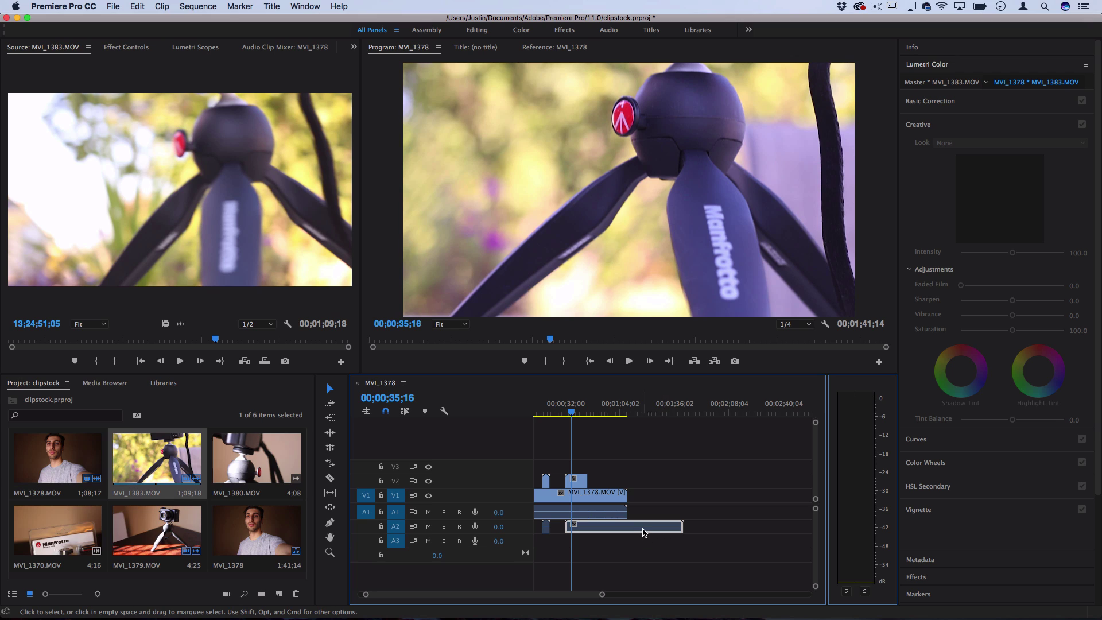
key("Delete")
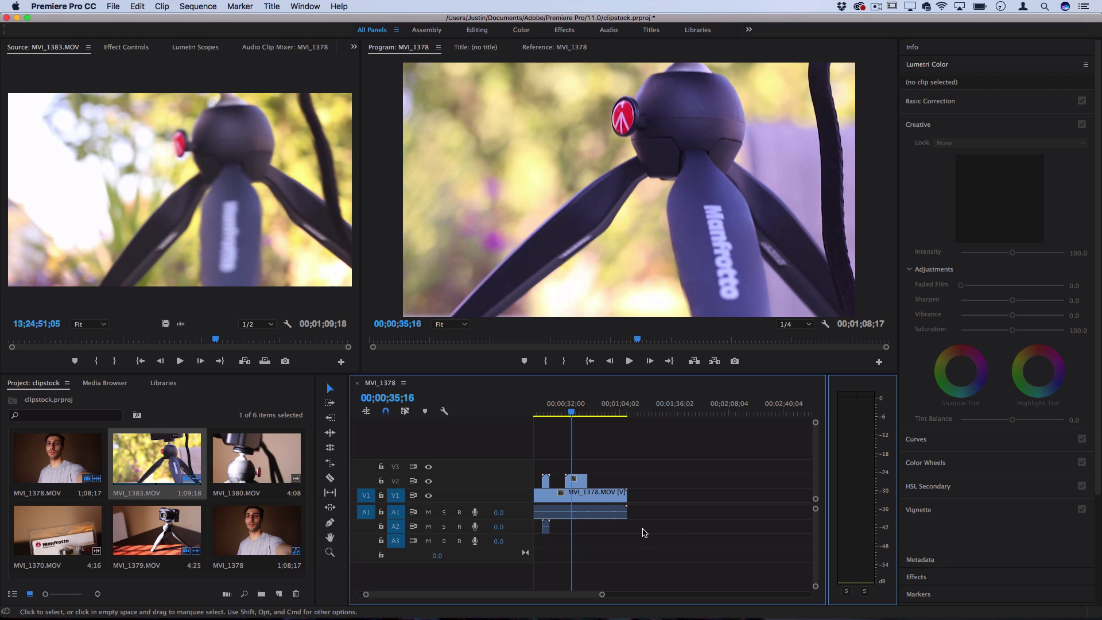
- Hide and then show track V2 to compare the cutaway against the talking head
left_click(582, 511)
left_click(428, 481)
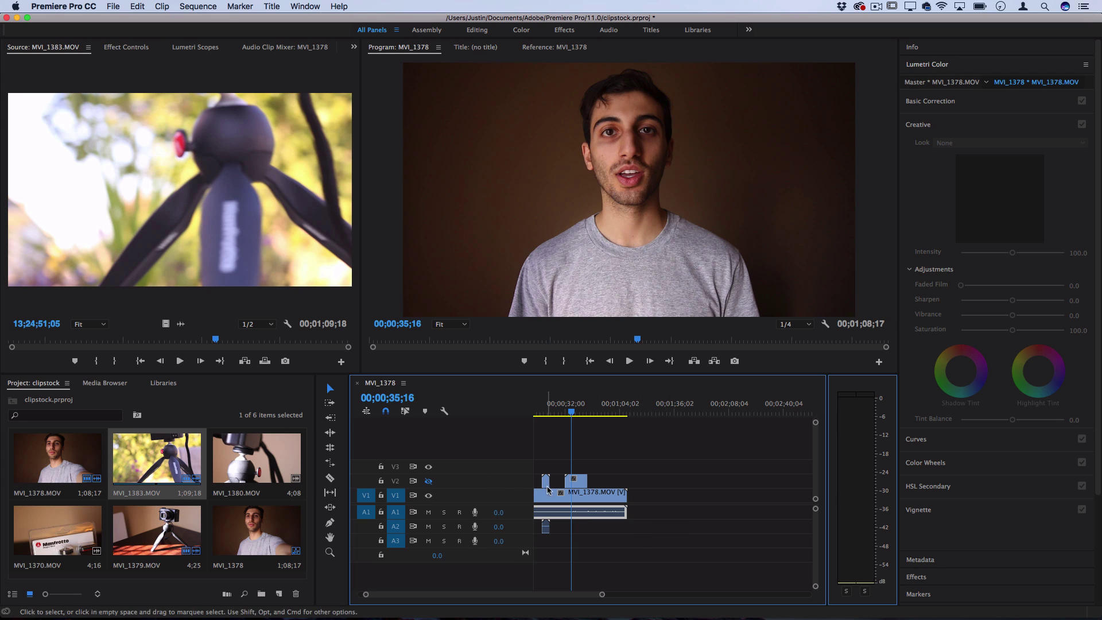
left_click(428, 481)
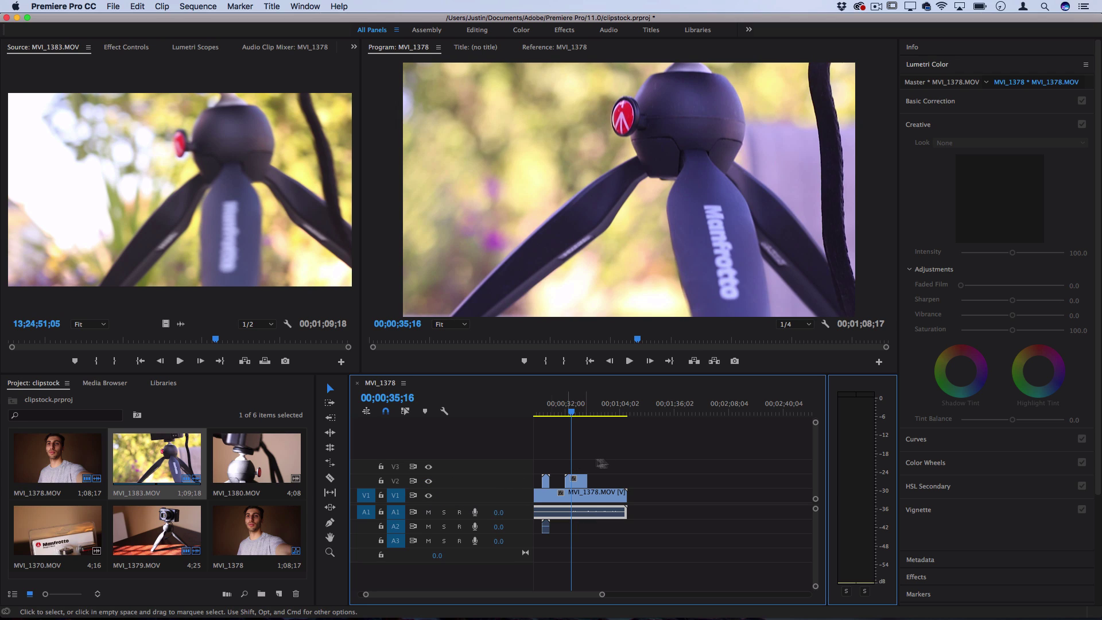
- Razor-cut the talking-head clip at about 27 seconds and push its later half 16 seconds right
key("equal")
key("equal")
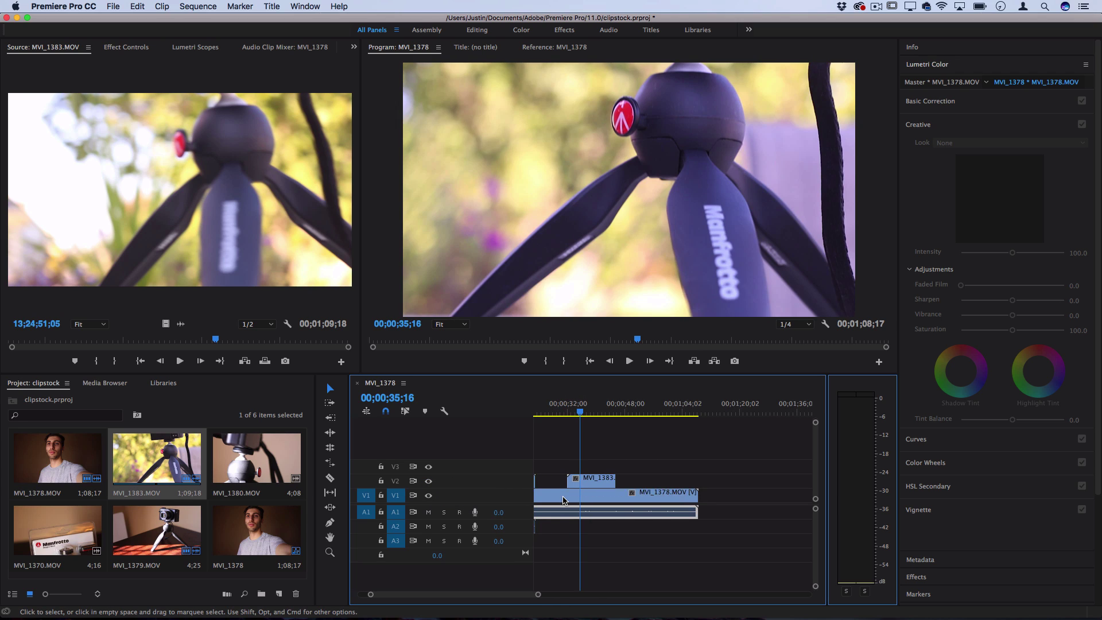
left_click(553, 409)
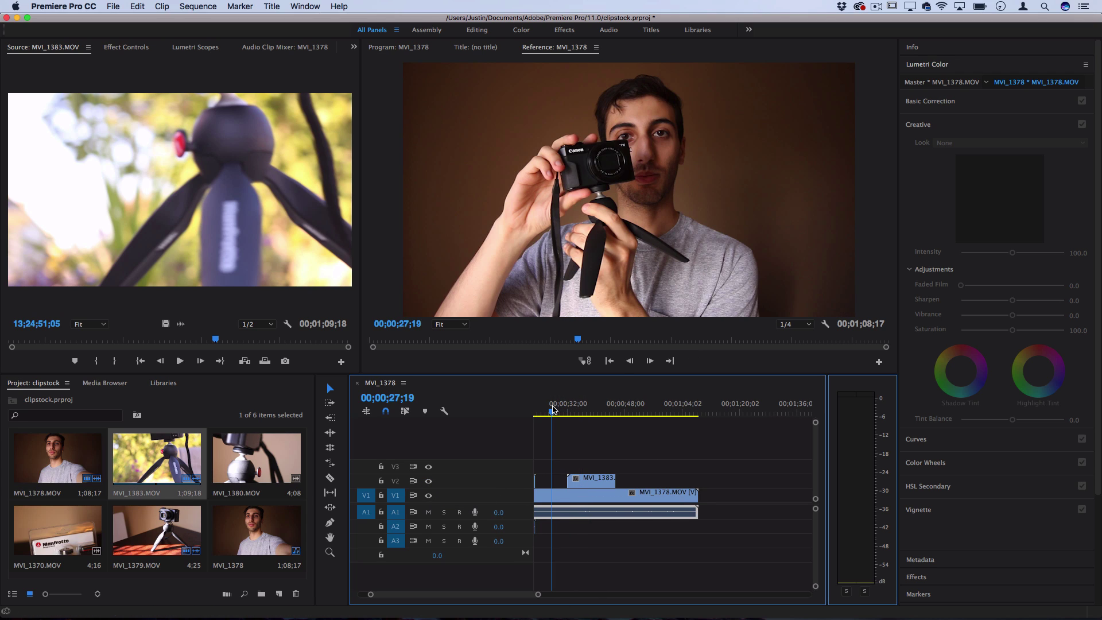
left_click(560, 485)
key("equal")
key("c")
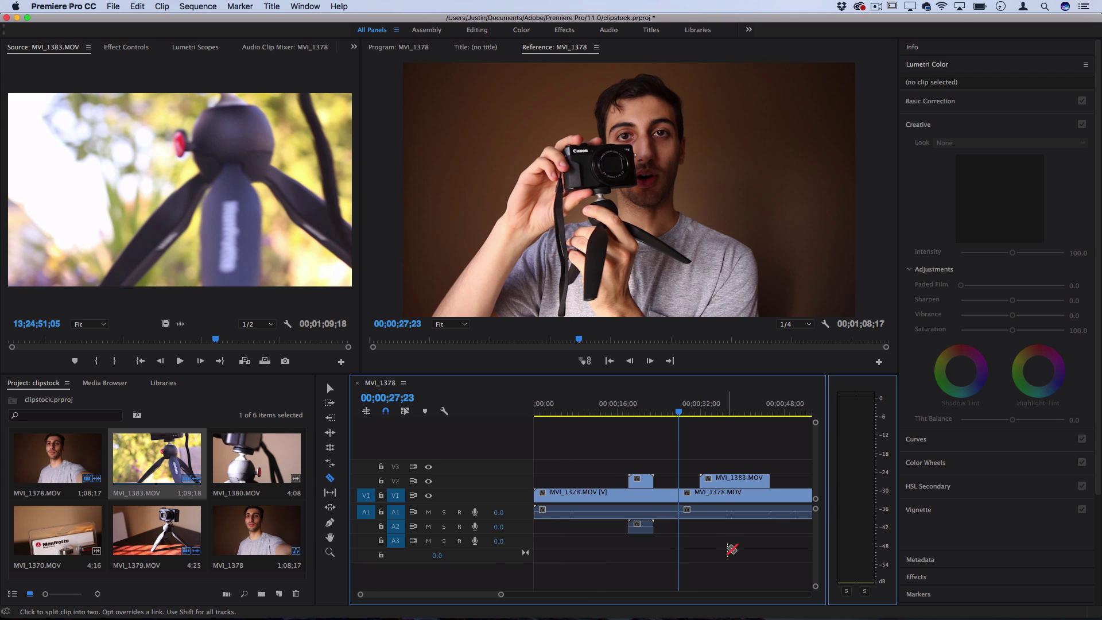
key("v")
left_click_drag(741, 557, 769, 498)
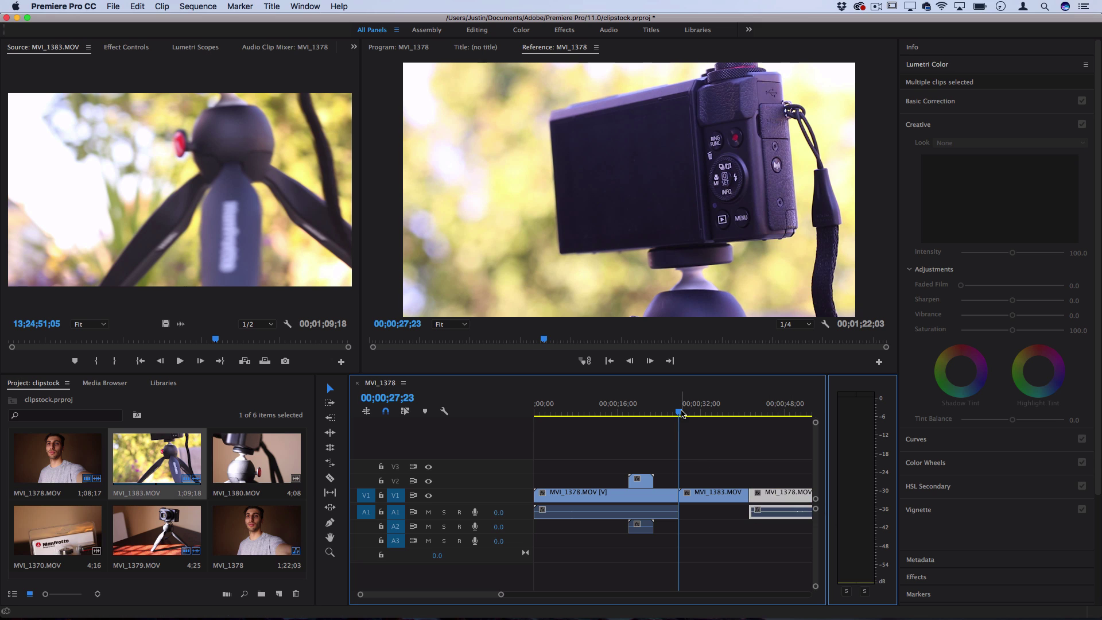
- Play back the edit from before the cut and again from about 41 seconds
left_click(664, 413)
key("space")
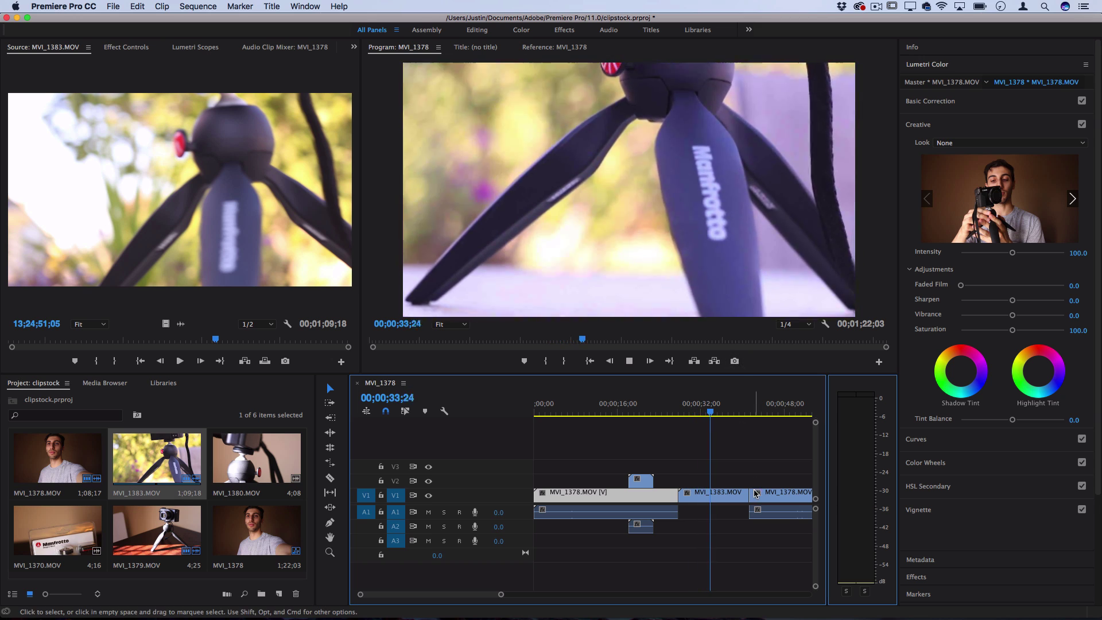
left_click(751, 414)
key("space")
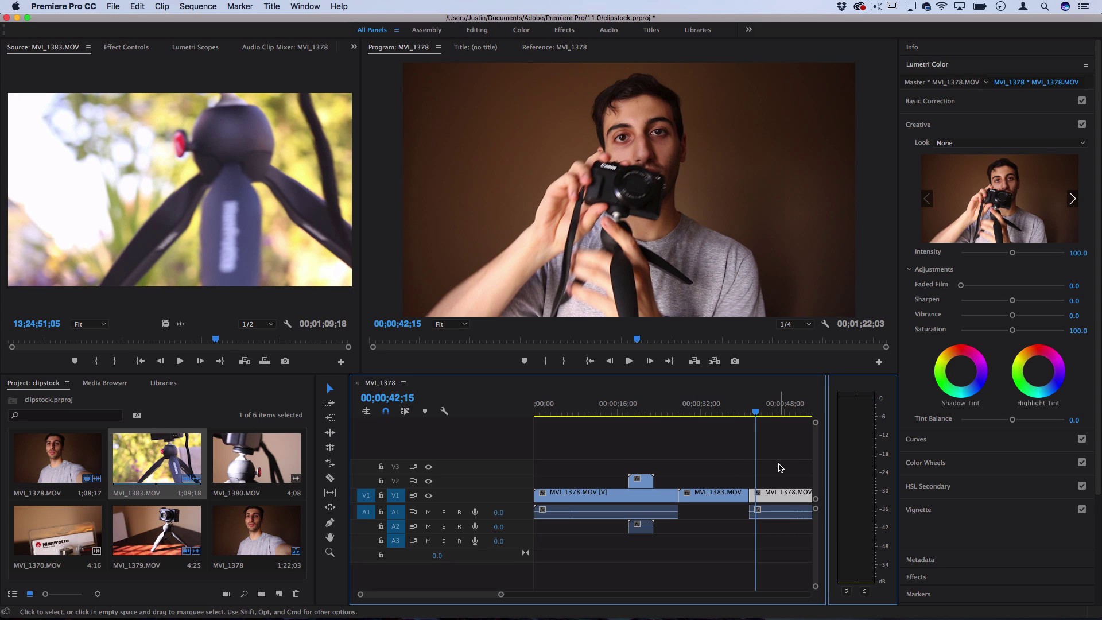
left_click(710, 412)
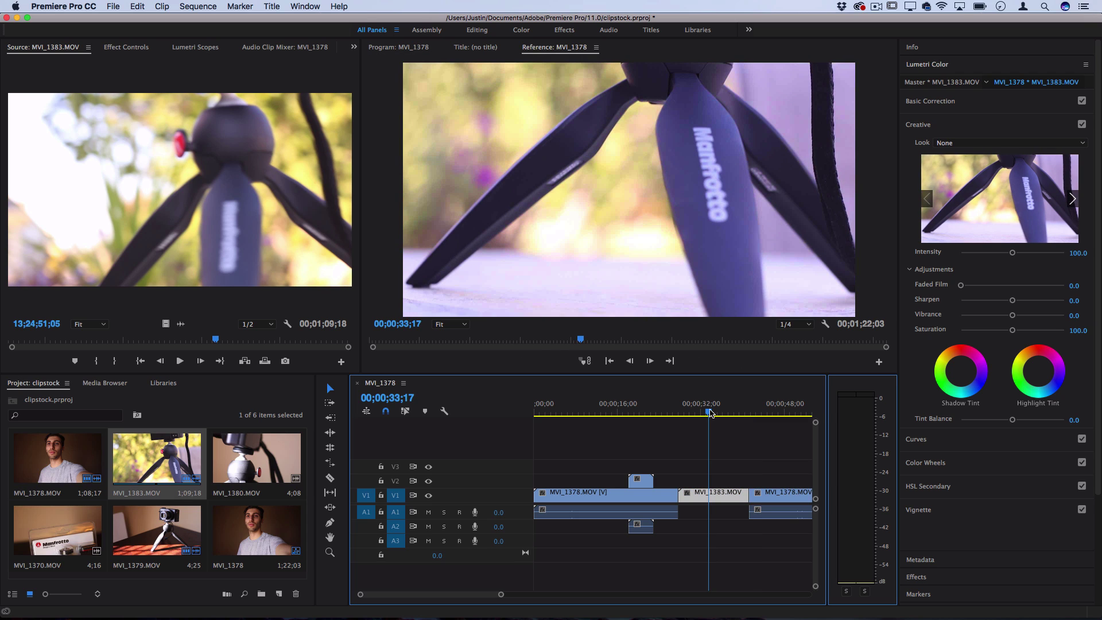
left_click_drag(709, 417, 716, 413)
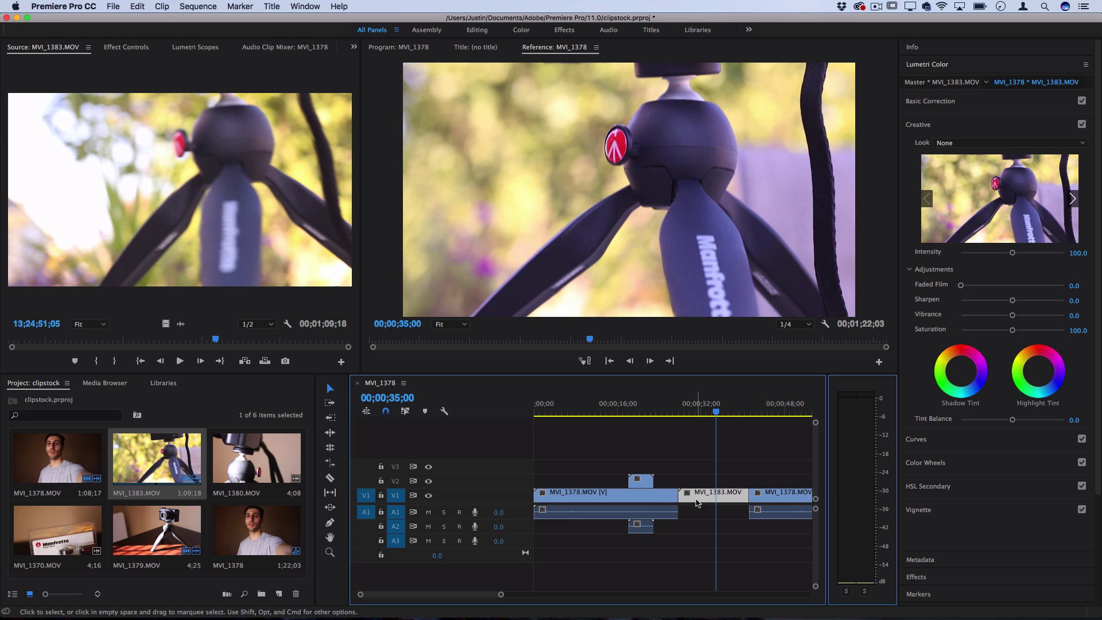
left_click(640, 412)
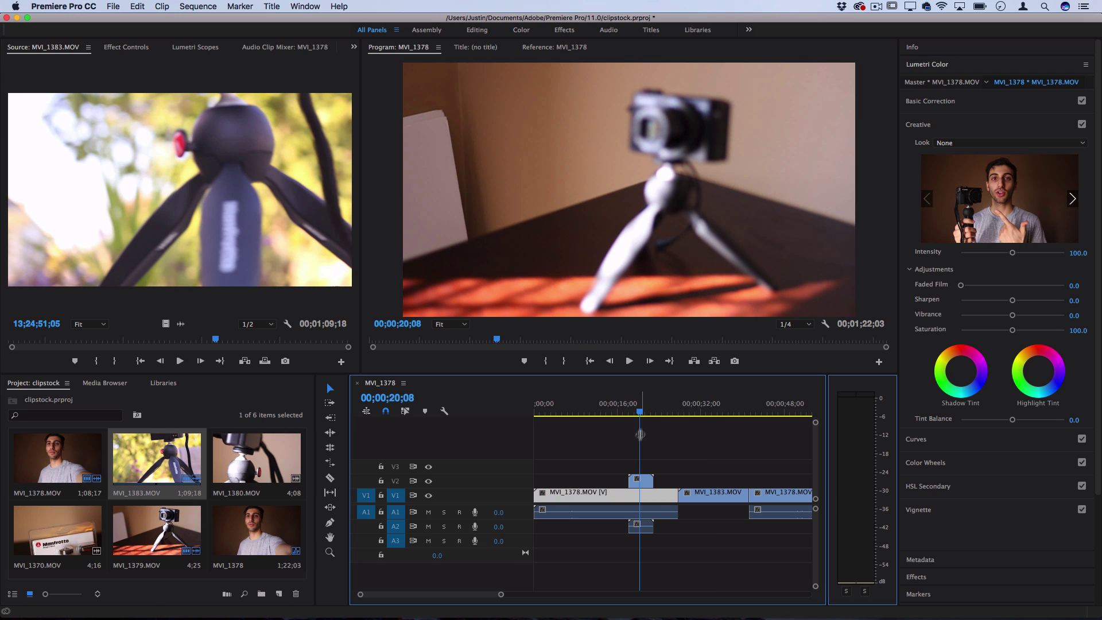
left_click(633, 407)
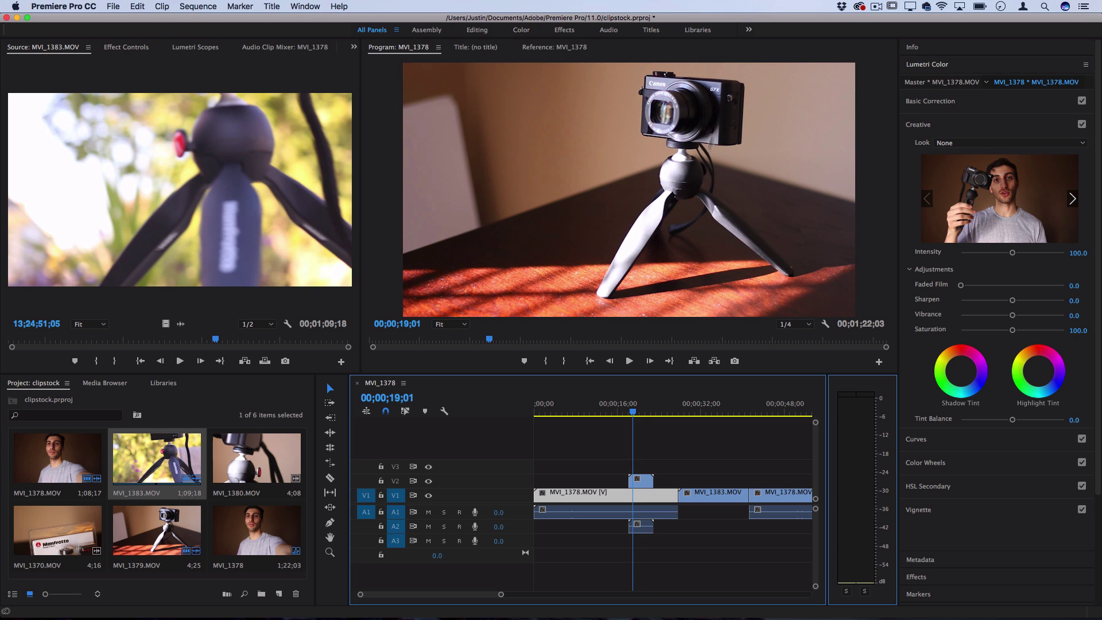